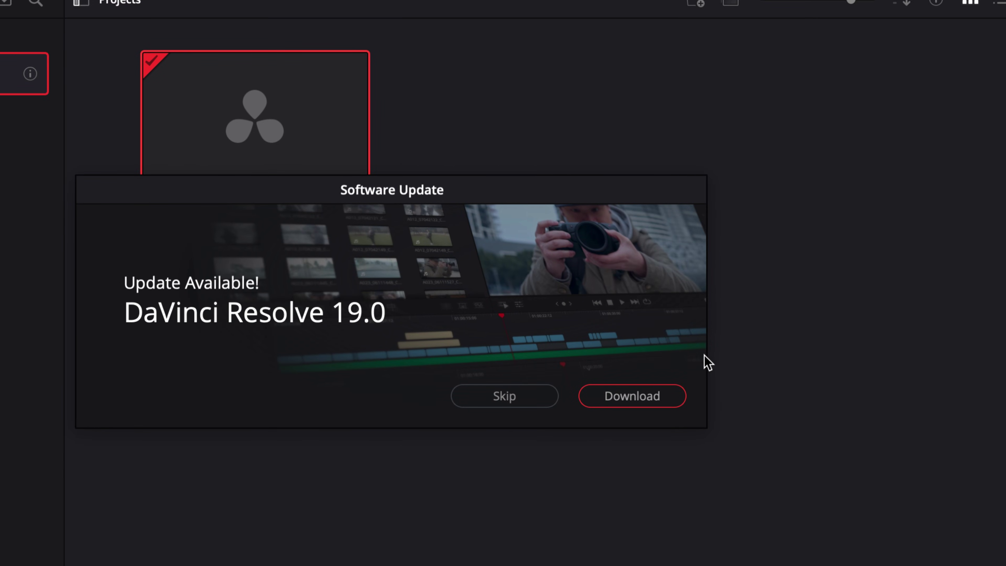
Request the 19.0 download and dismiss the up-to-date notice, returning to the 18.6 Project Manager.
left_click(632, 331)
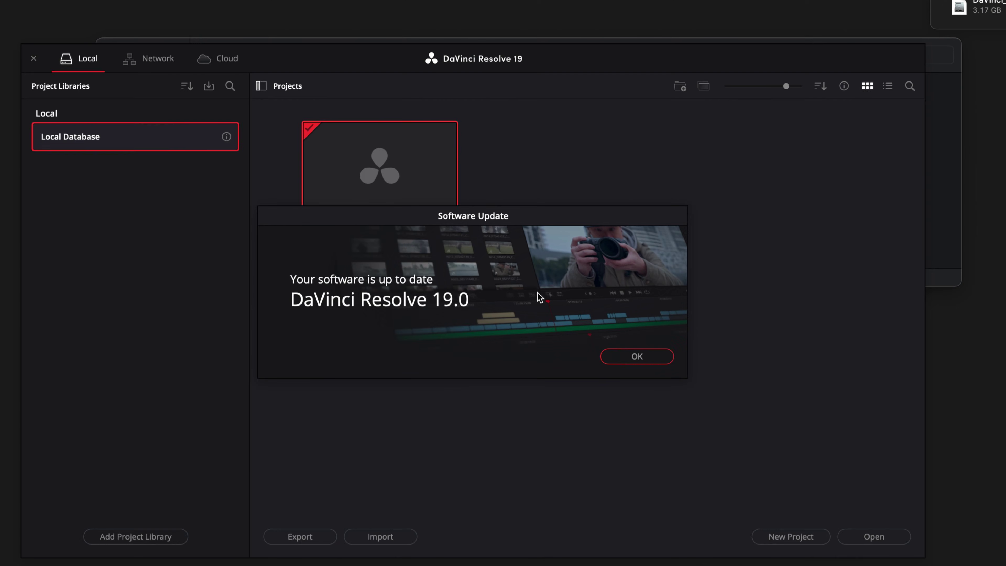
left_click(643, 359)
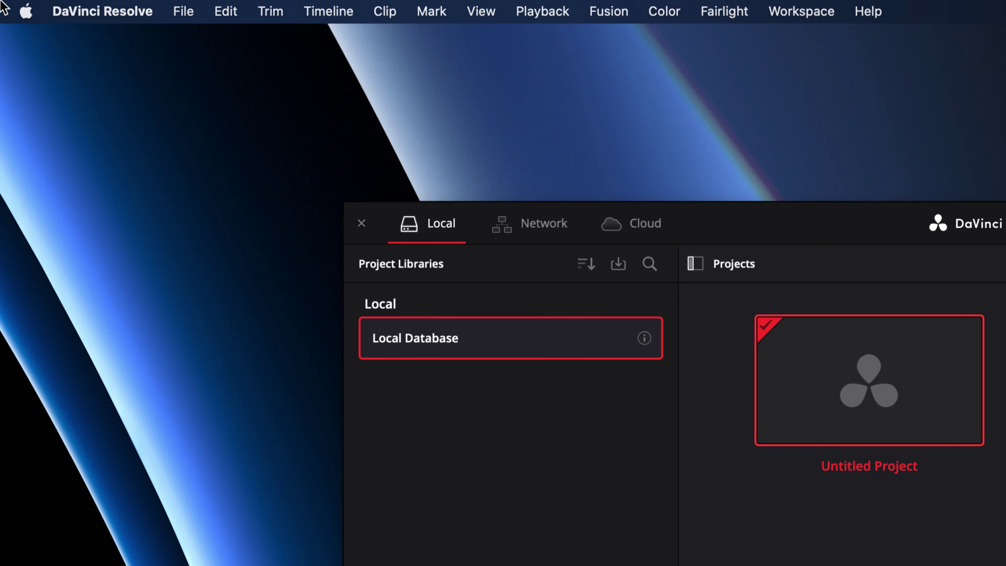
Run Check for Updates from the DaVinci Resolve menu to find the 19.0 update.
left_click(128, 5)
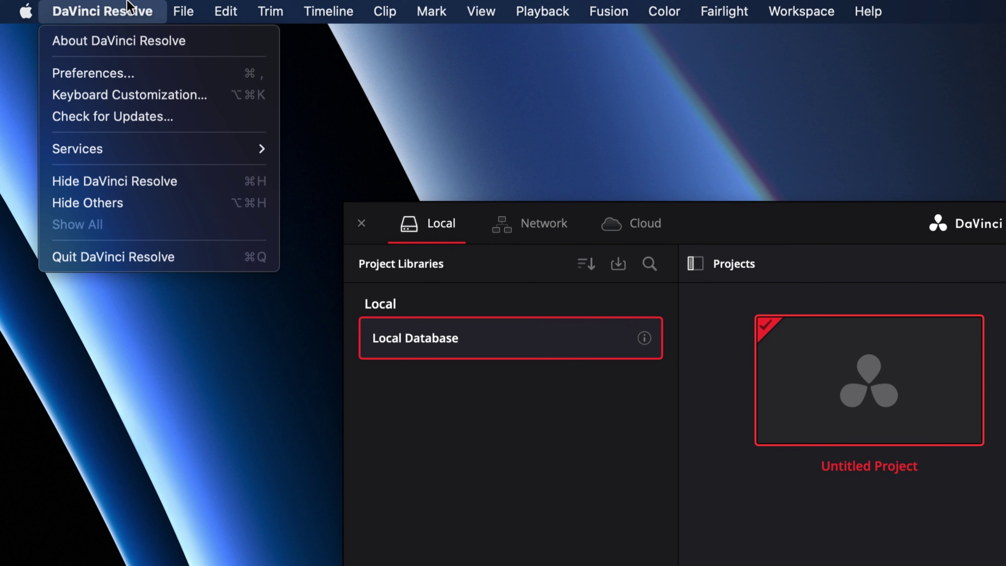
left_click(173, 105)
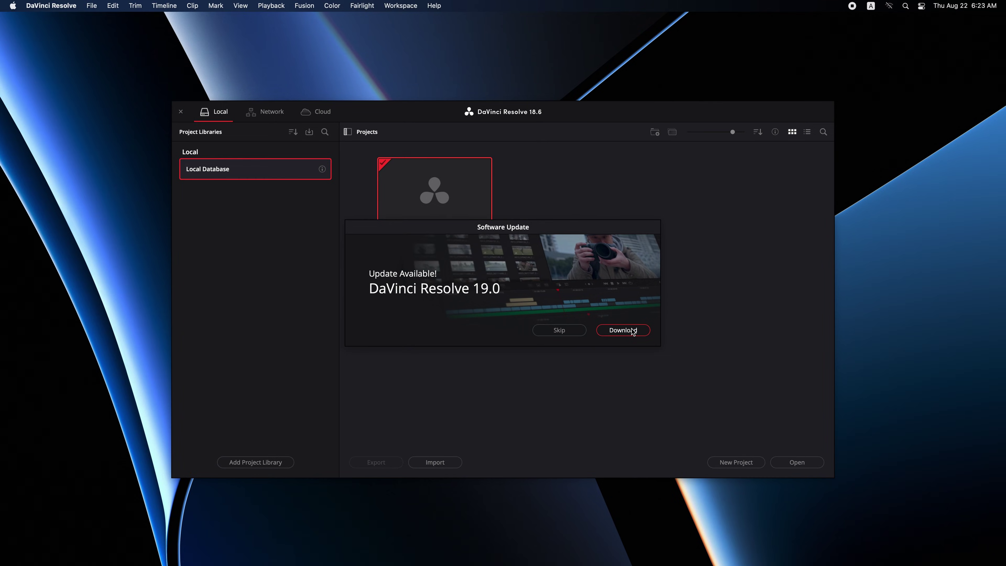
Download the available 19.0 update as DaVinci_Resolve_19.0_Mac.dmg in Safari.
left_click(633, 330)
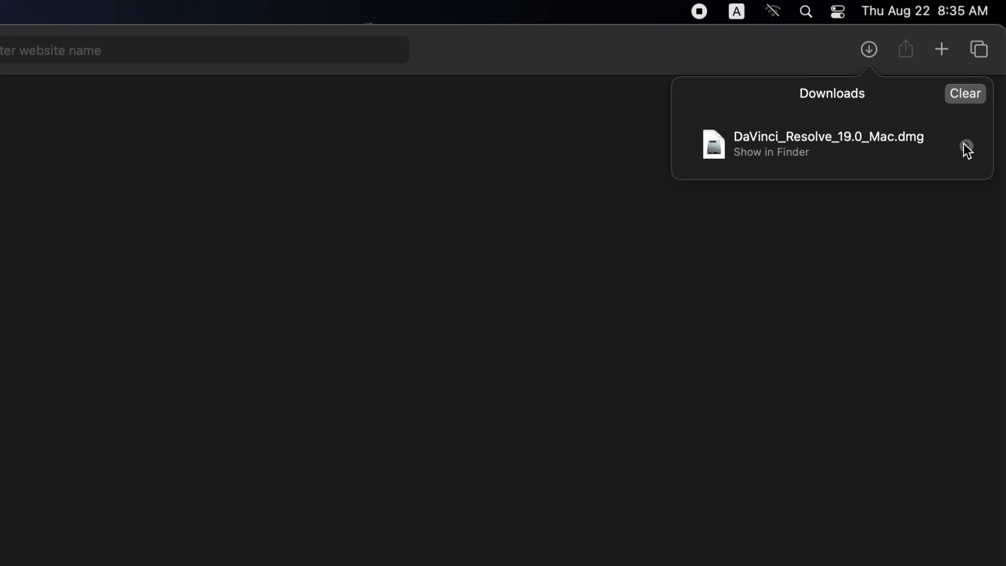
Reveal DaVinci_Resolve_19.0_Mac.dmg in Finder, mount it, and select Install Resolve 19.0.
left_click(967, 146)
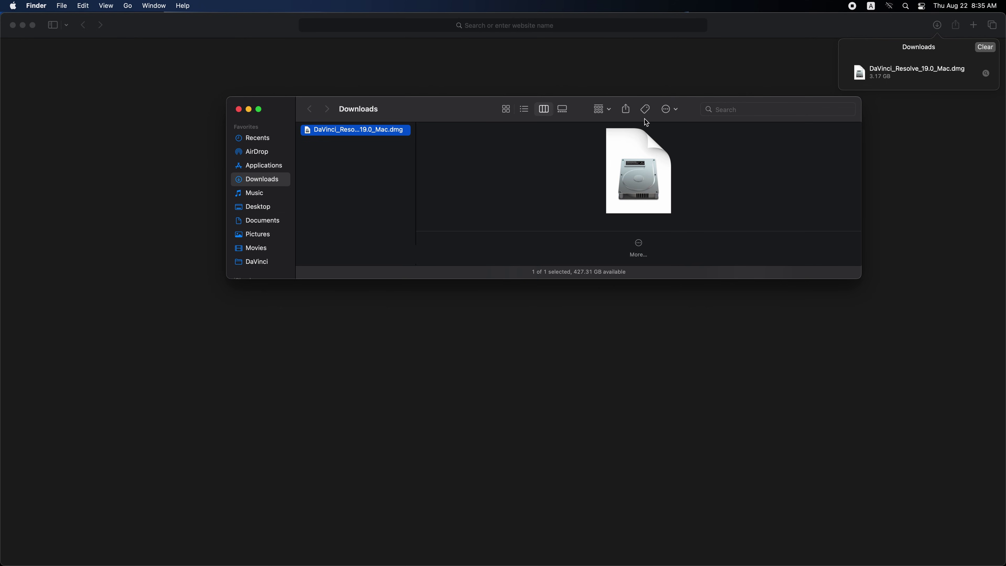
left_click(360, 161)
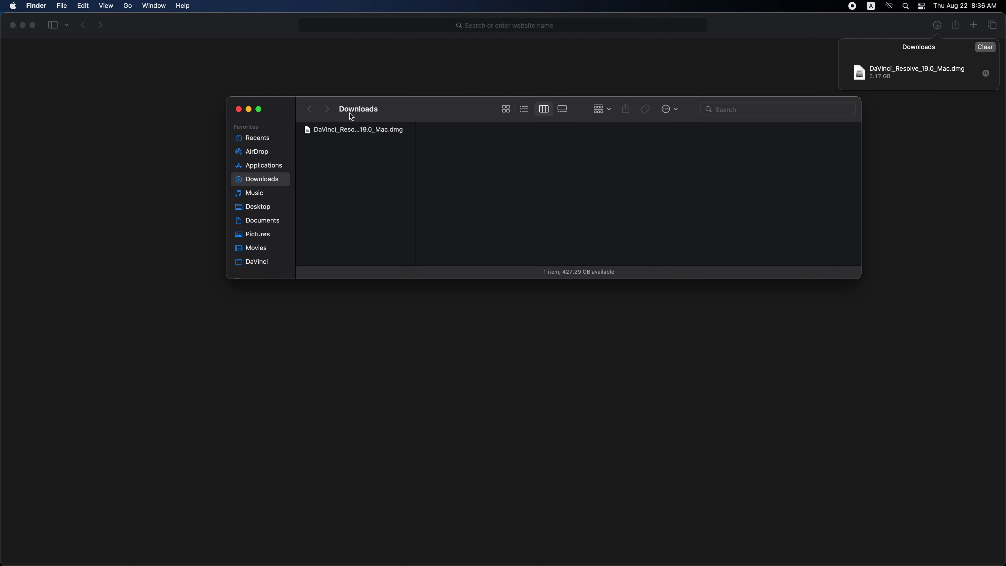
left_click(335, 129)
right_click(335, 129)
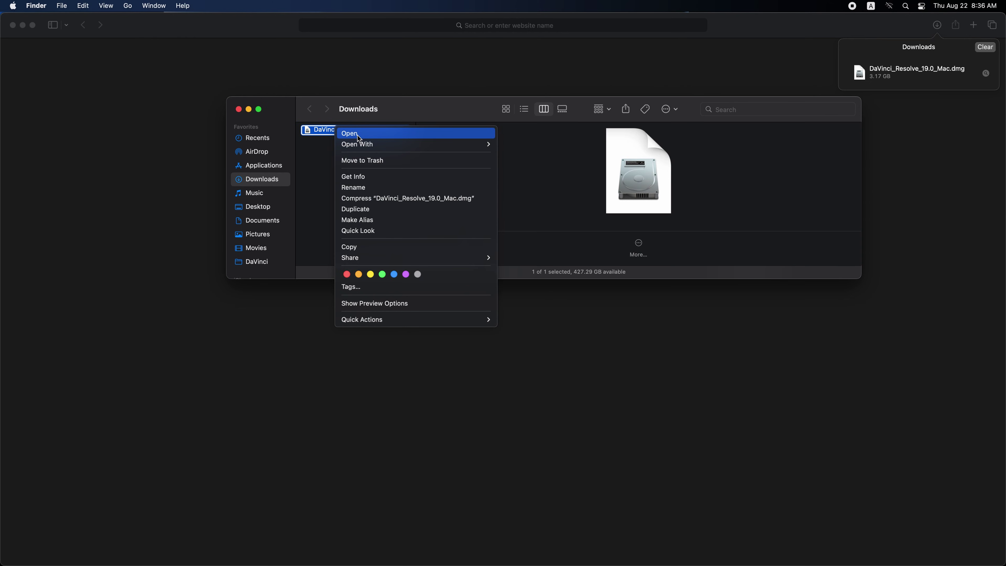
left_click(359, 136)
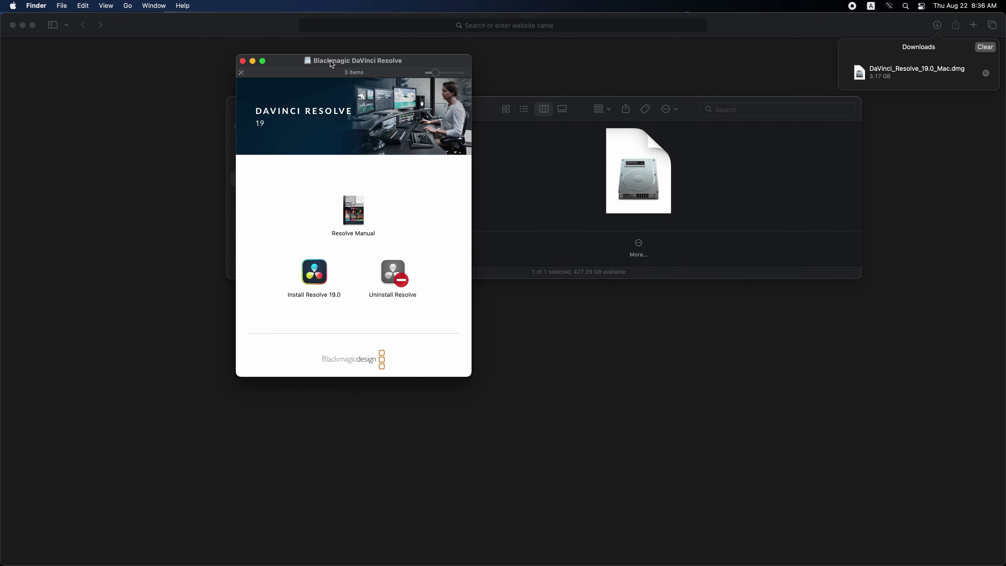
left_click(321, 275)
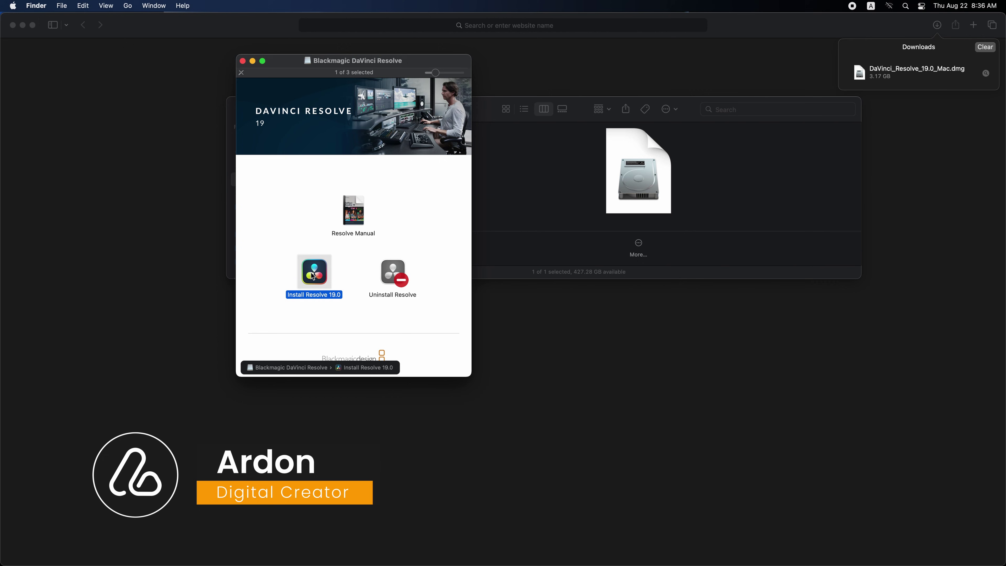
Launch the Install Resolve 19.0 package and agree to the software license.
double_click(313, 276)
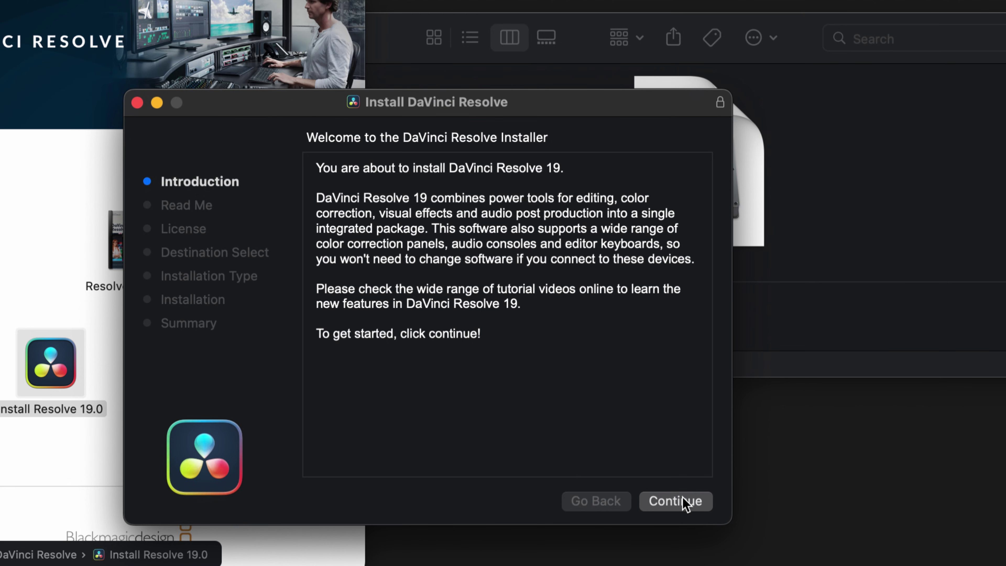
left_click(685, 504)
left_click(684, 504)
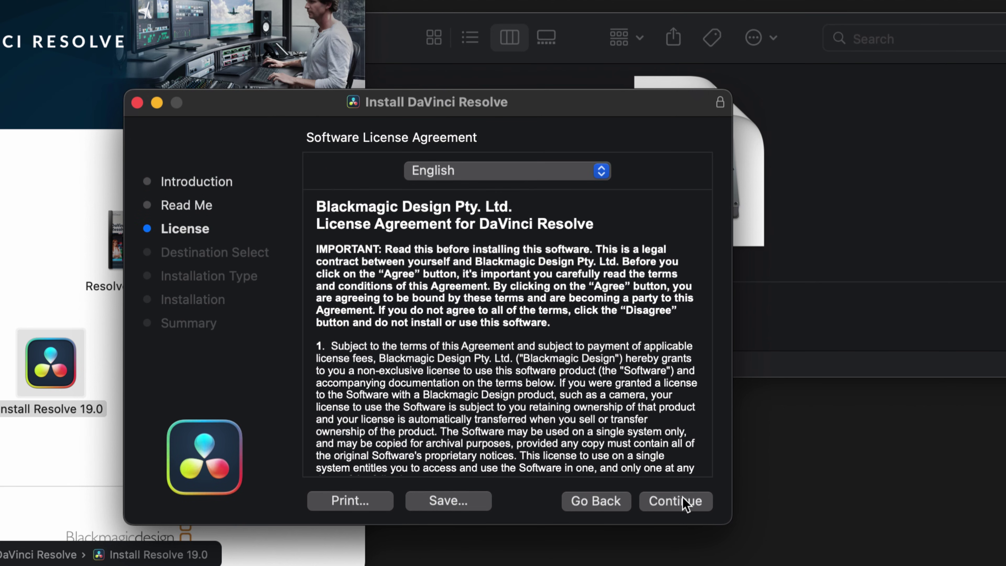
left_click(685, 504)
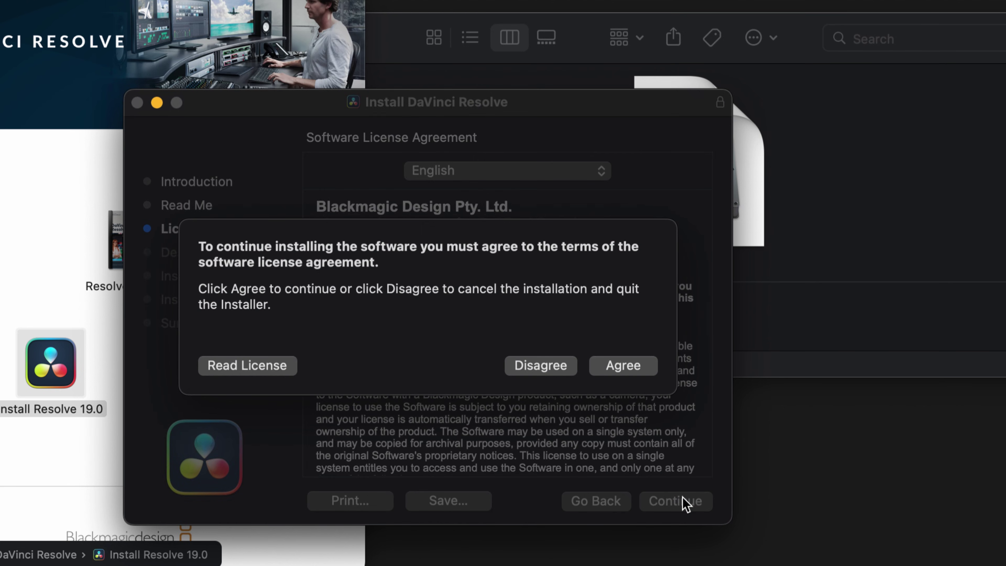
left_click(631, 370)
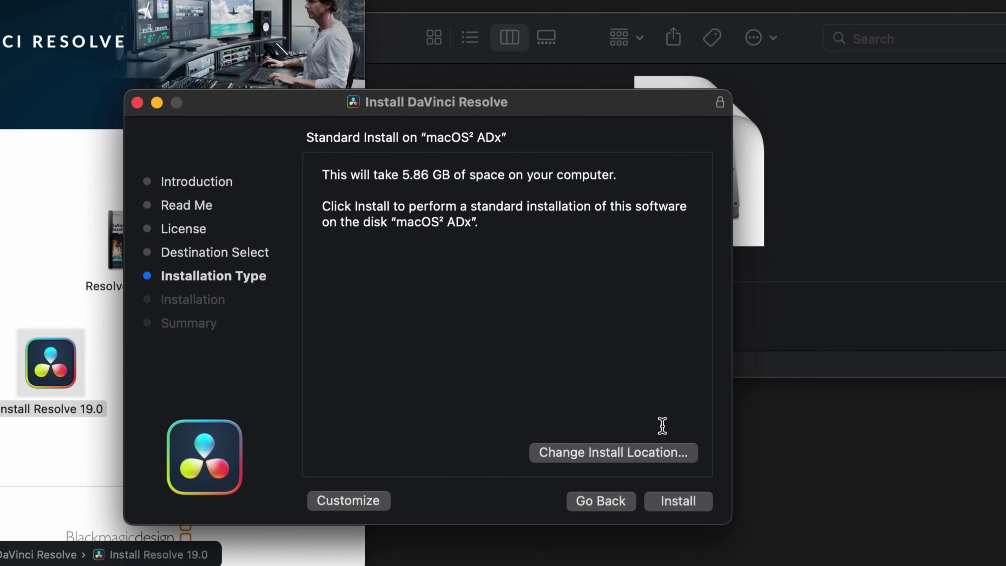
Start the standard installation, authorising it with the account password.
left_click(679, 502)
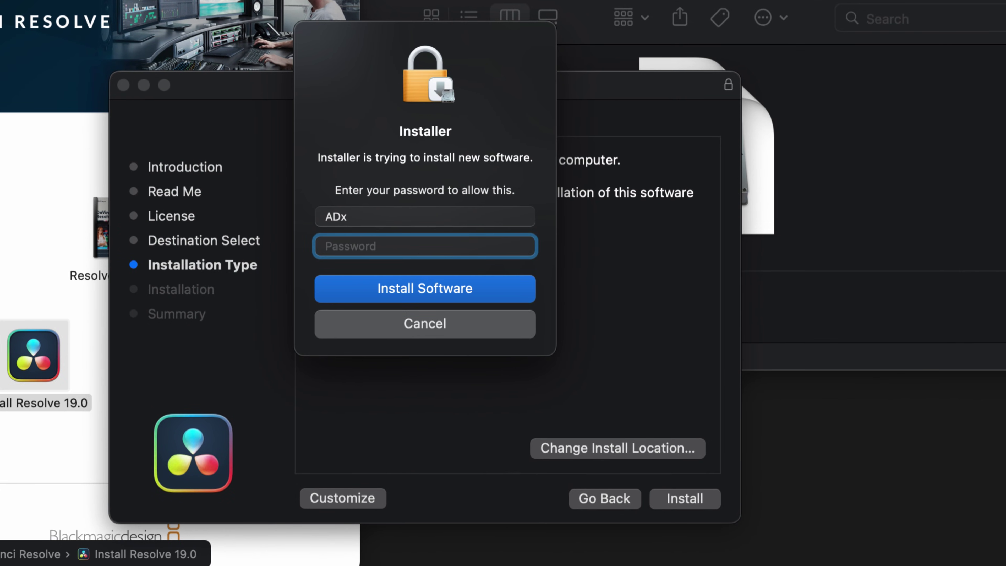
type("•••••••••")
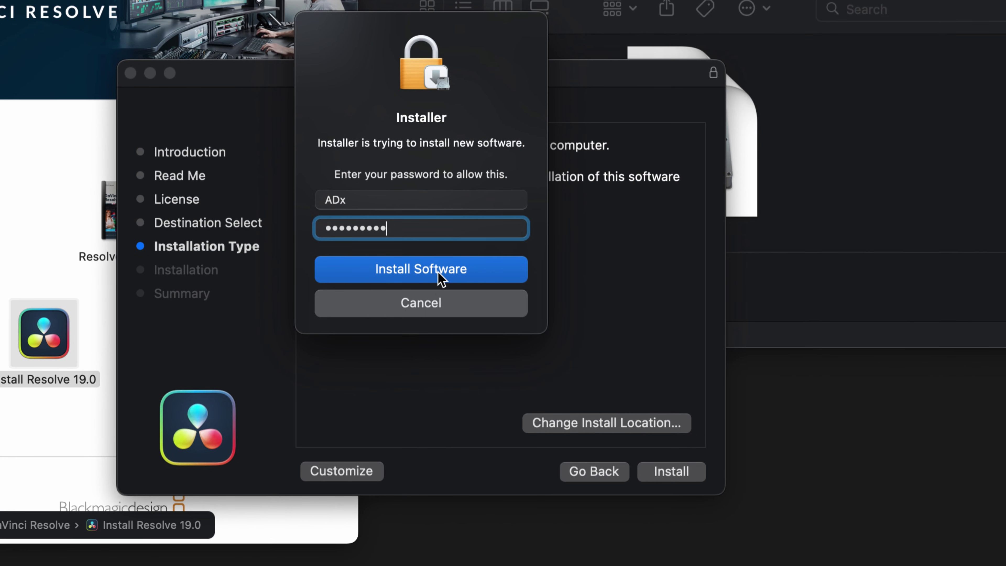
left_click(441, 278)
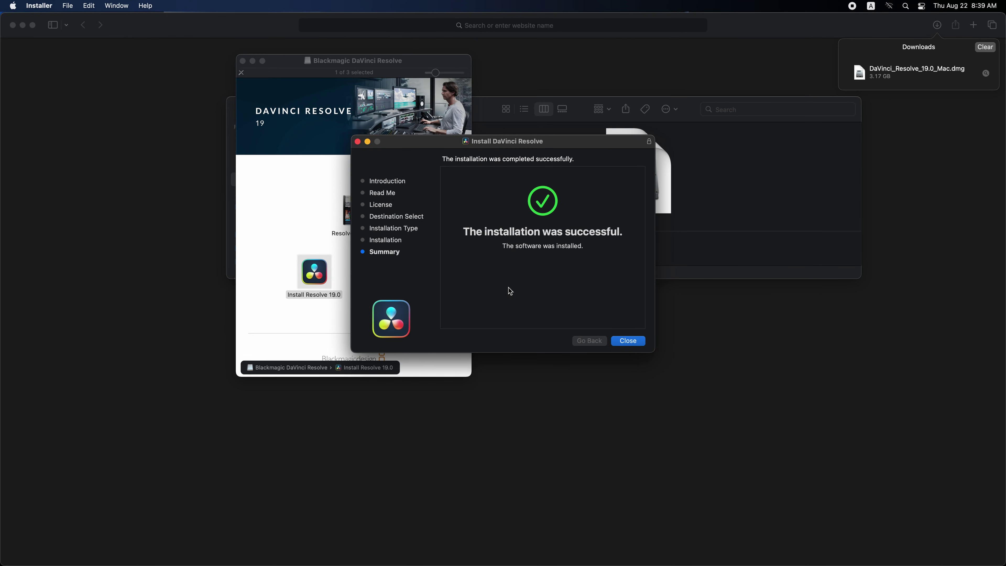
Close the finished installer and move the installer package to the Trash.
left_click(631, 342)
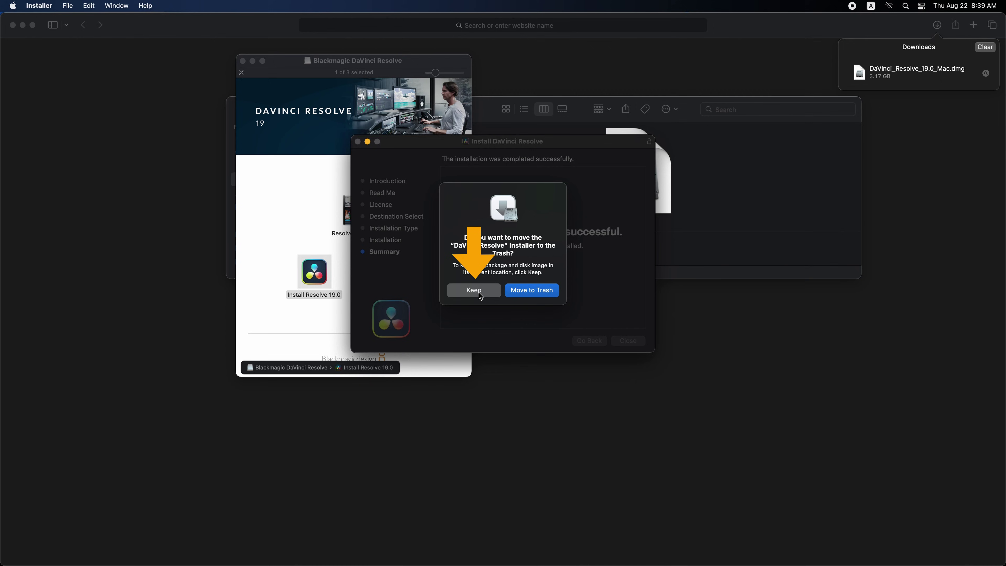
left_click(531, 293)
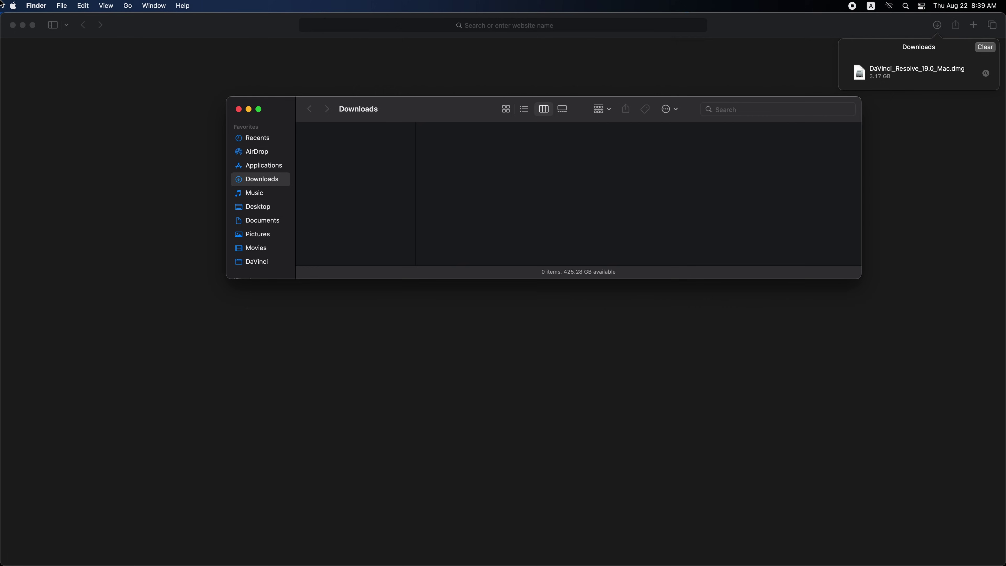
Launch DaVinci Resolve 19 from a Spotlight search for 'Davin' and get past the welcome screens.
left_click(907, 6)
type("Davin")
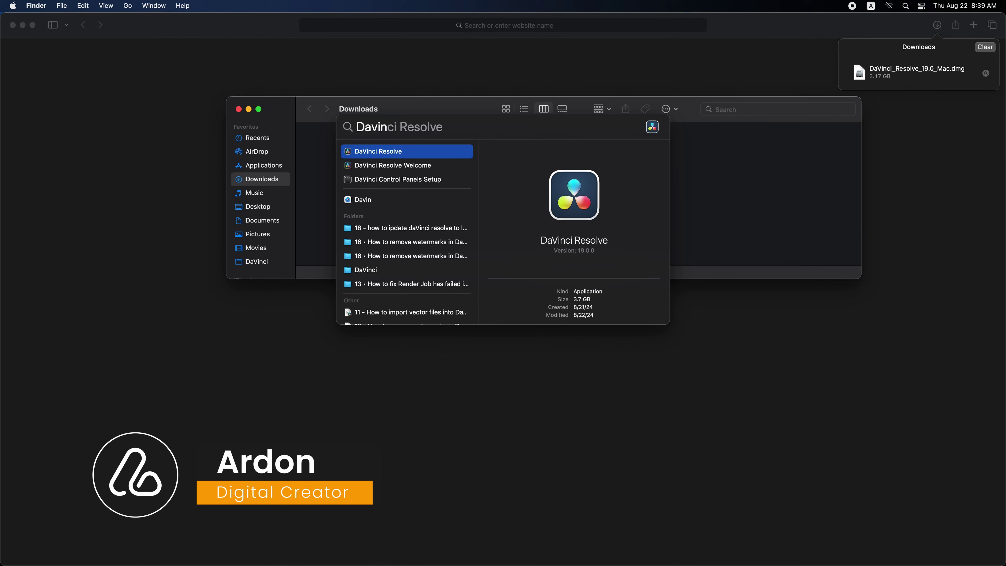
key("Return")
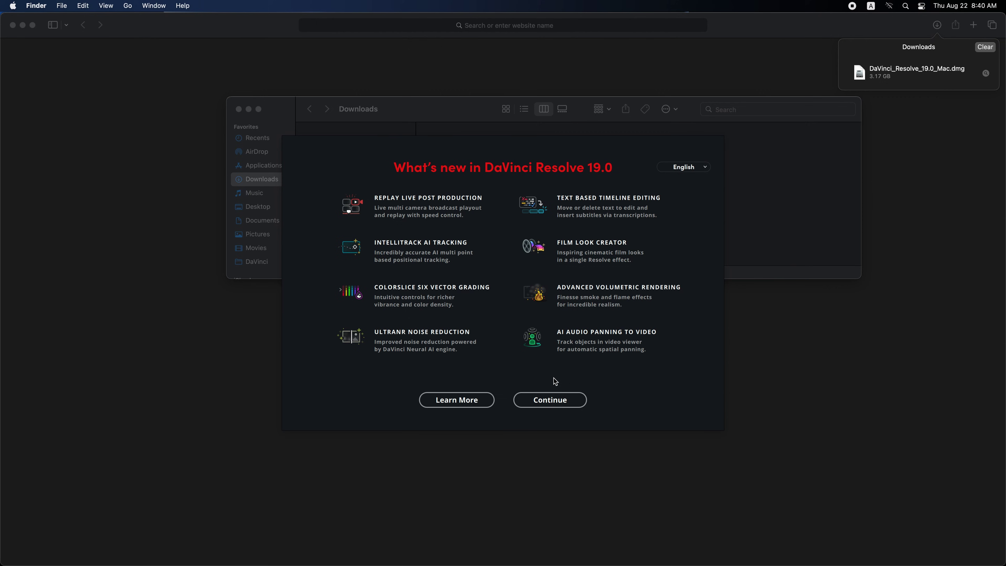
left_click(549, 400)
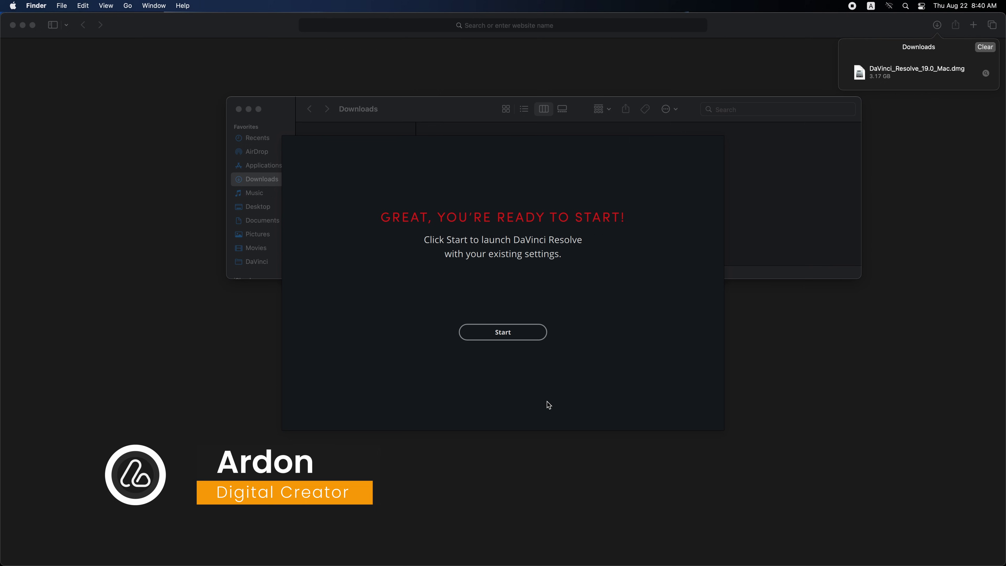
left_click(508, 333)
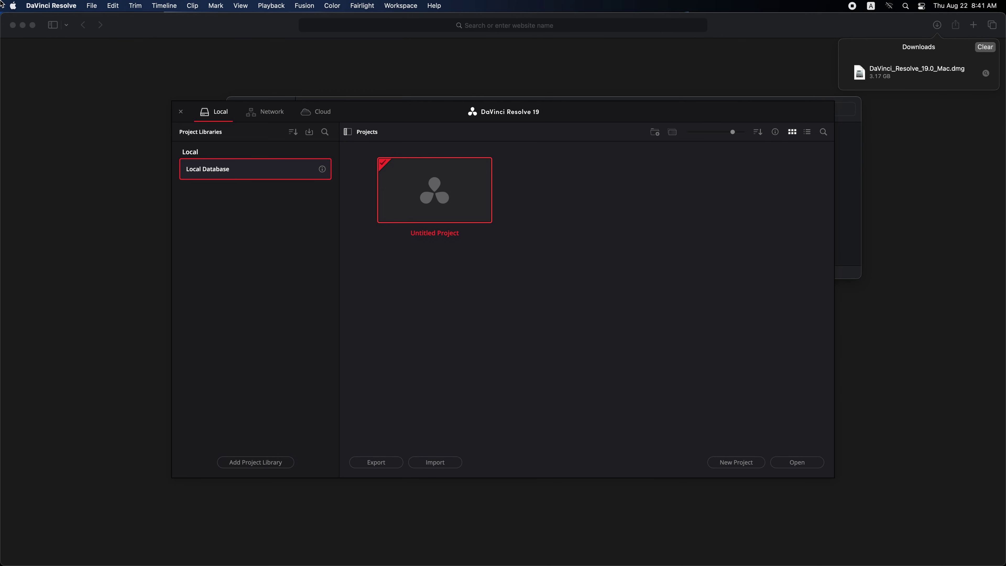
Run Check for Updates again to confirm version 19.0 is current.
left_click(129, 8)
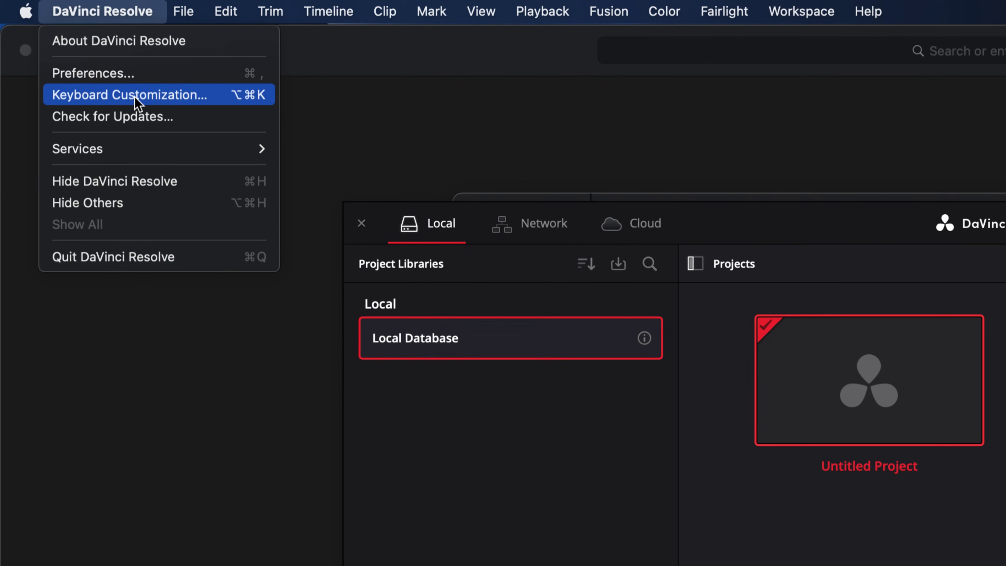
left_click(131, 115)
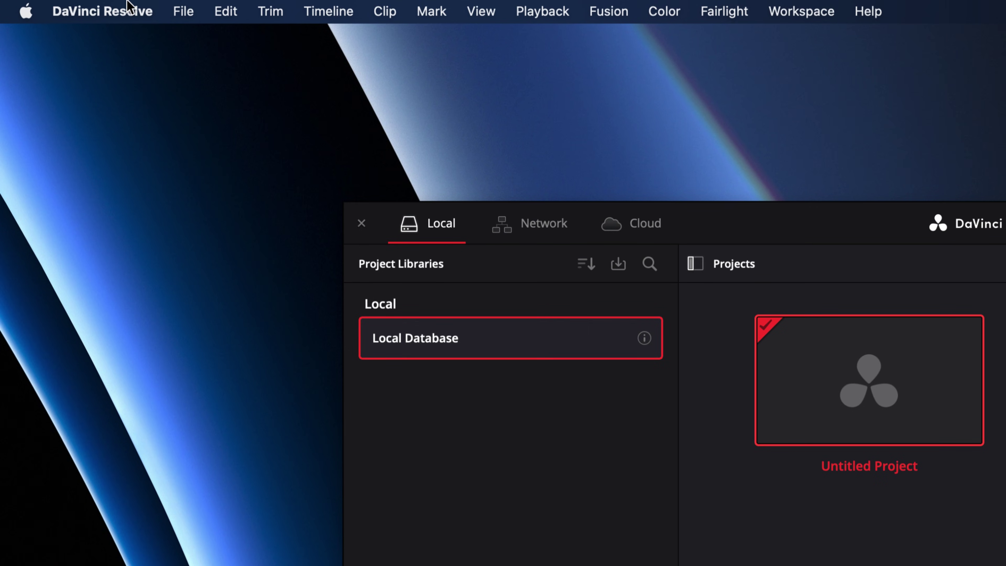
left_click(68, 4)
left_click(173, 107)
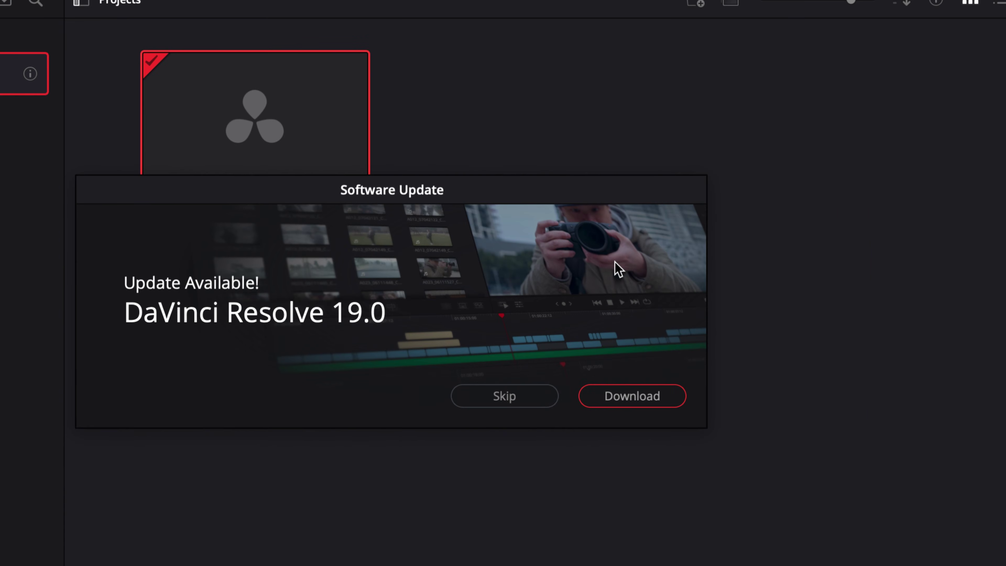
left_click(623, 330)
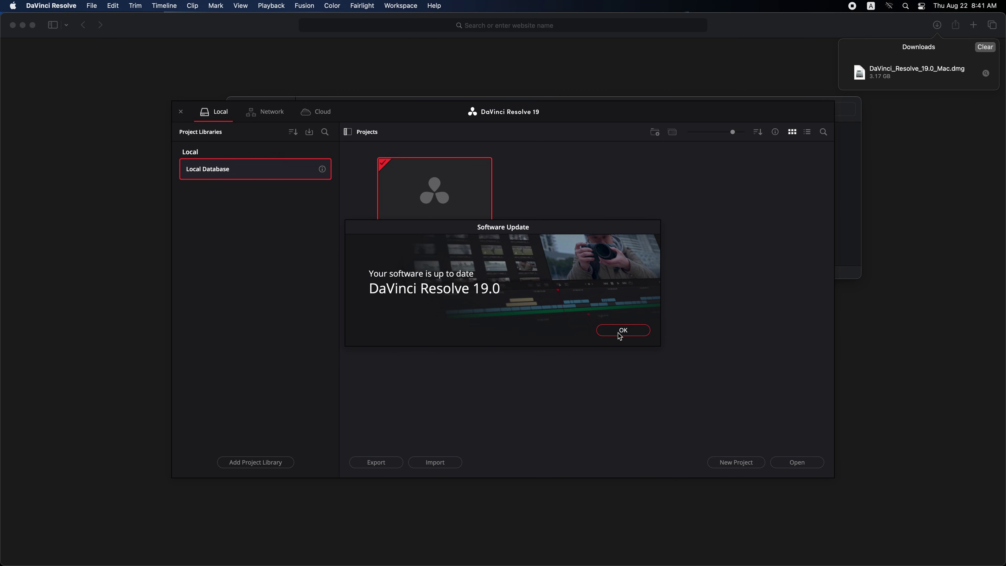
left_click(623, 330)
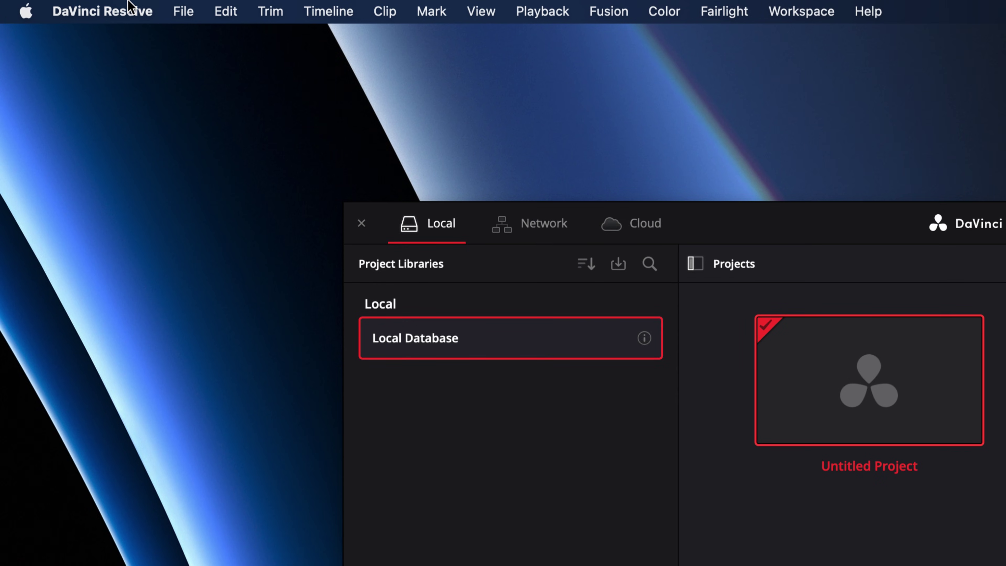
left_click(129, 5)
left_click(172, 105)
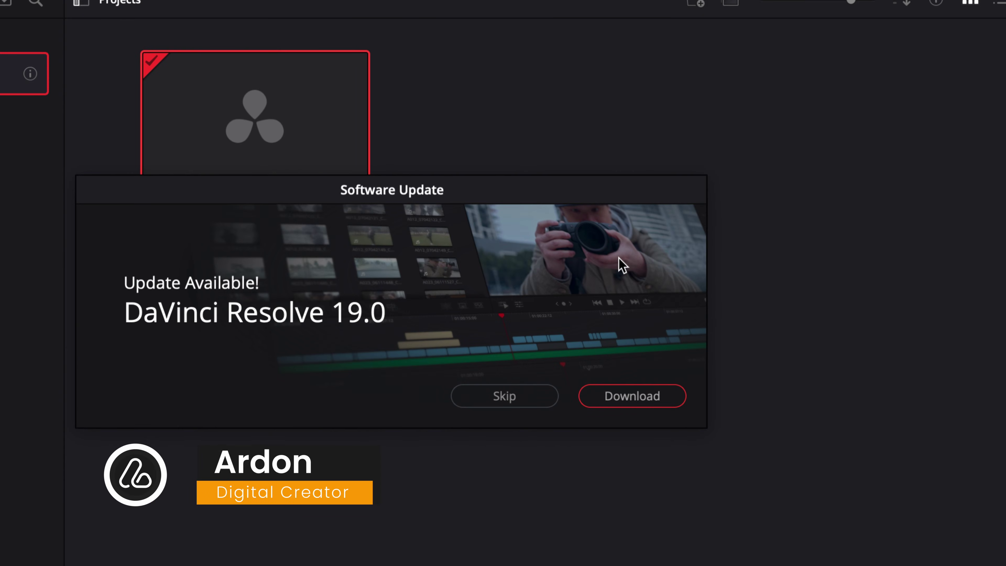
left_click(670, 395)
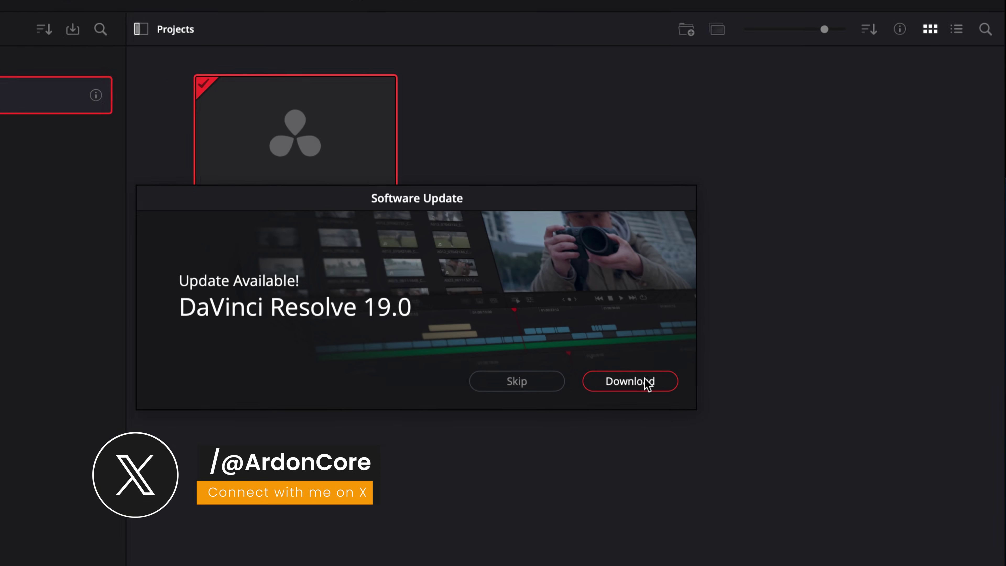